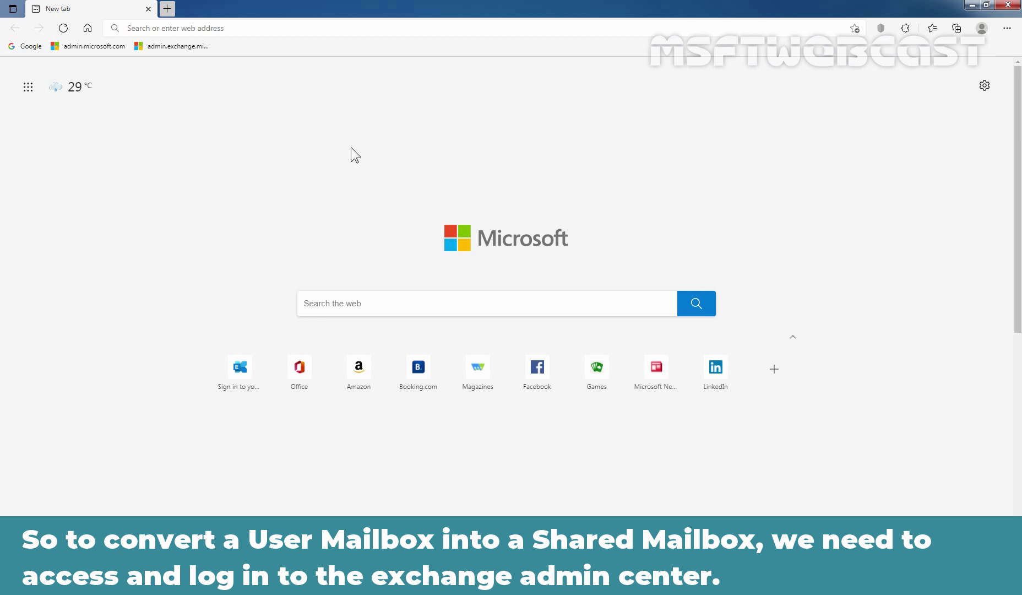
click(288, 29)
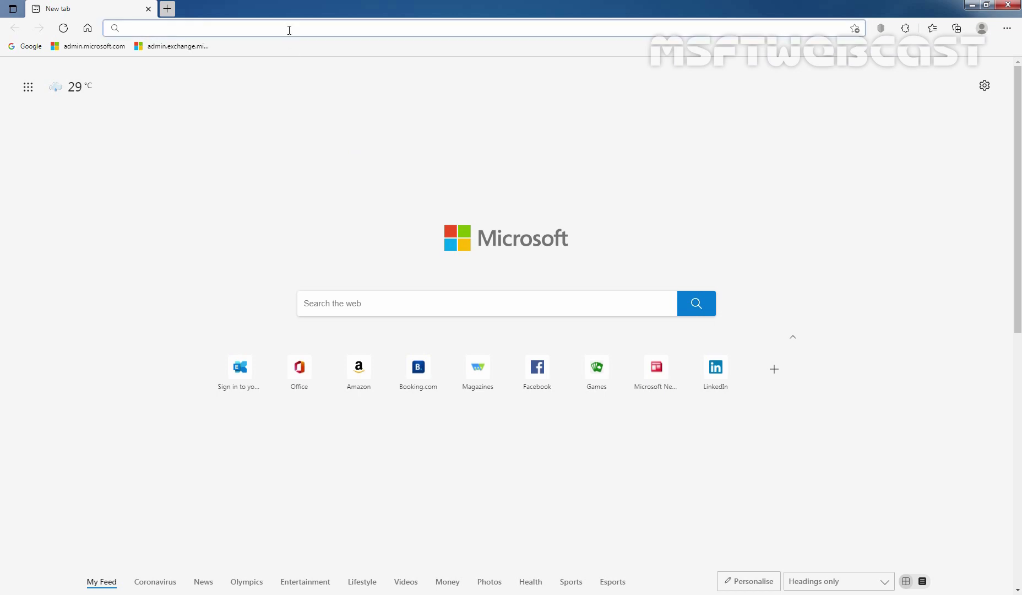
text(https://admin.exchange.microsoft.com)
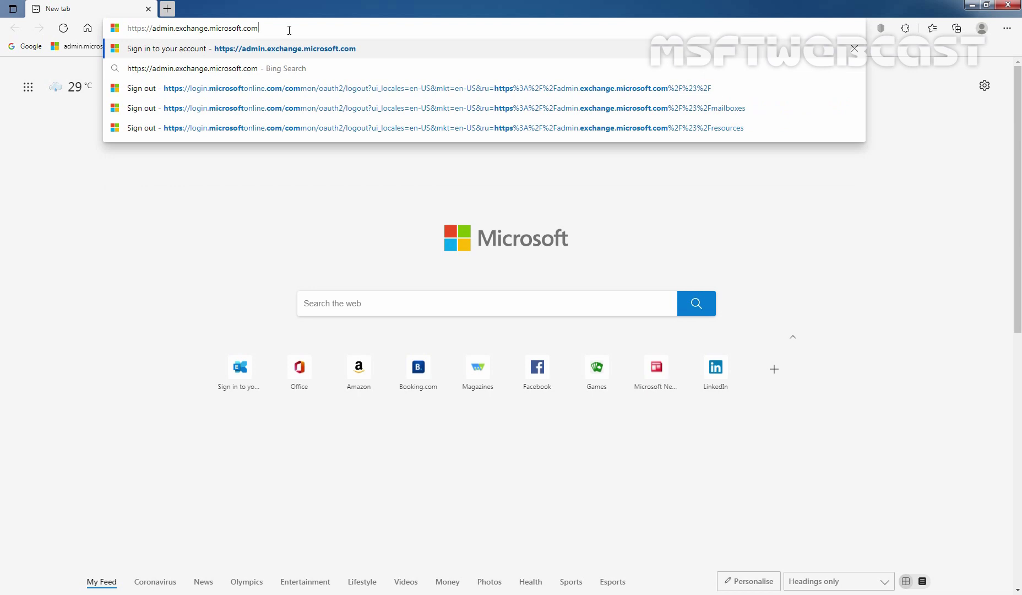
key(Return)
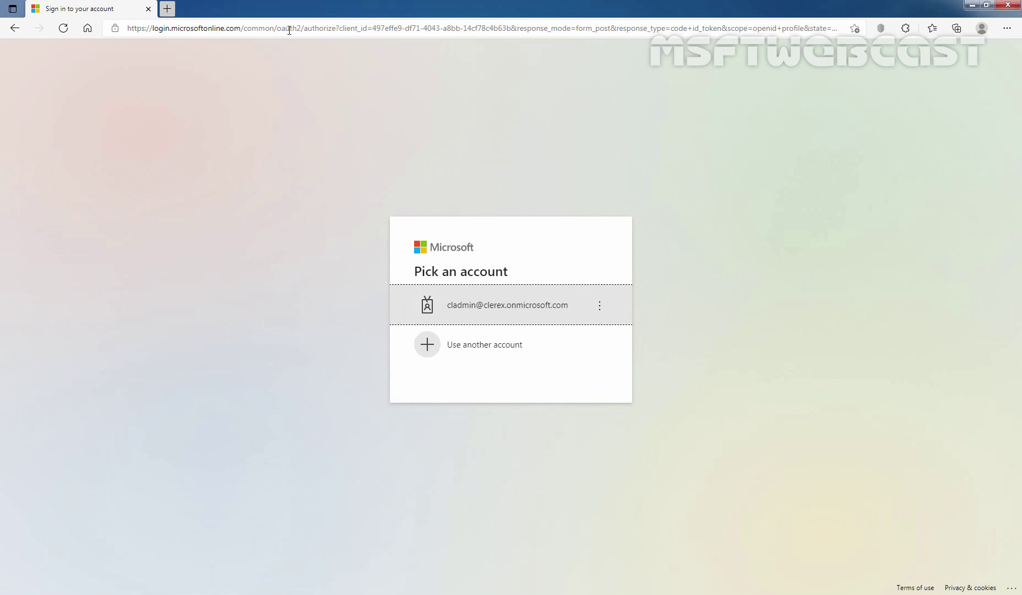
- Sign in with the saved admin account and its password, skipping security setup and staying signed in
click(505, 317)
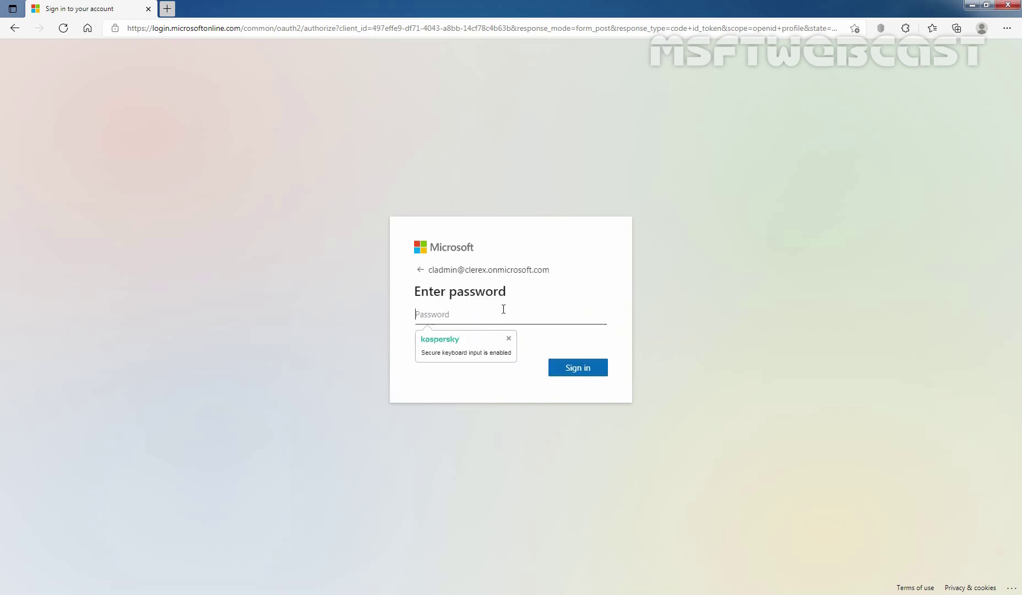
text(***************)
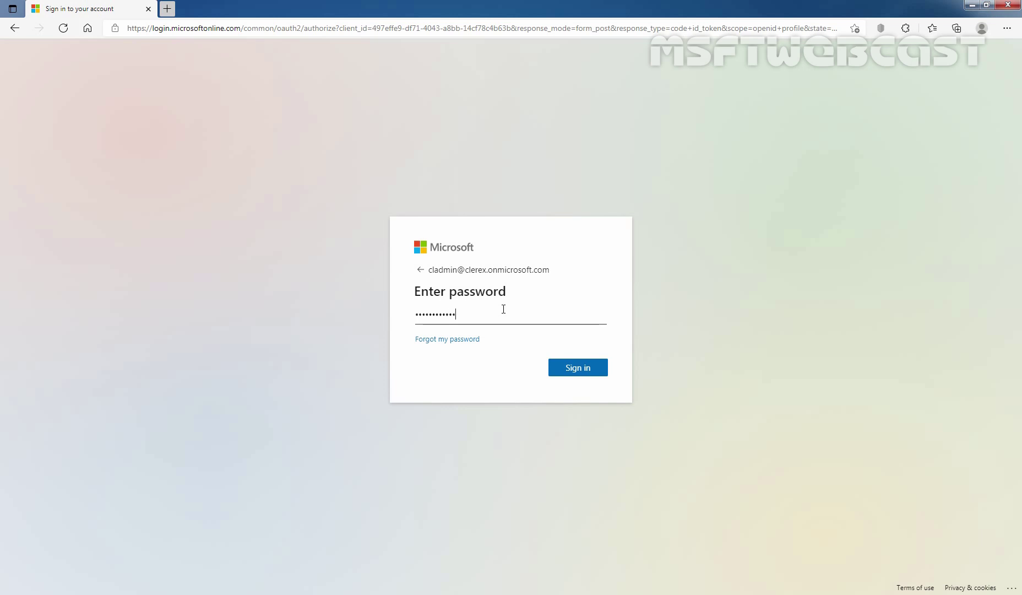
text(***)
click(572, 374)
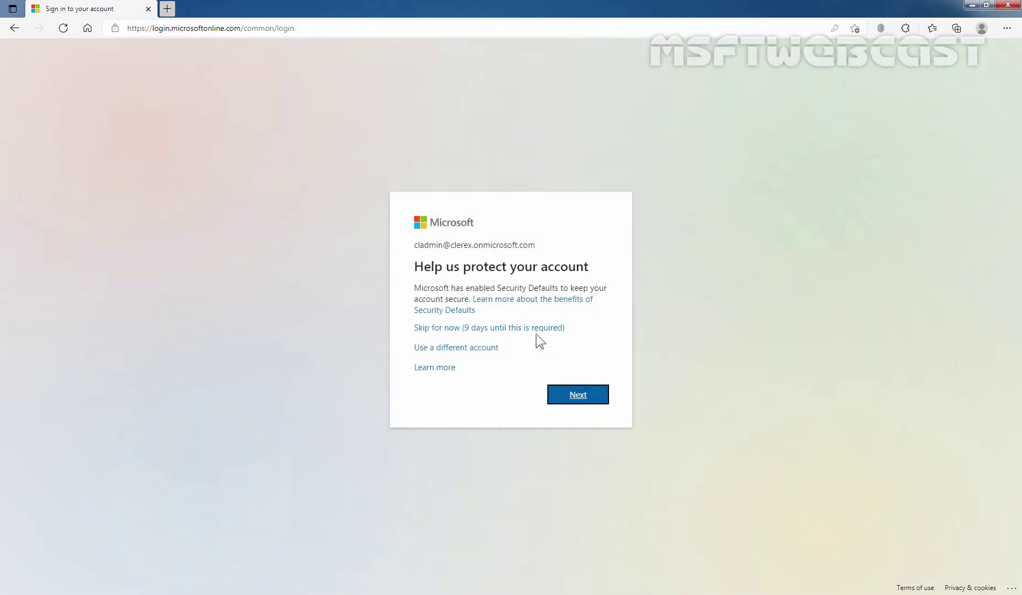
click(532, 328)
click(502, 348)
click(595, 374)
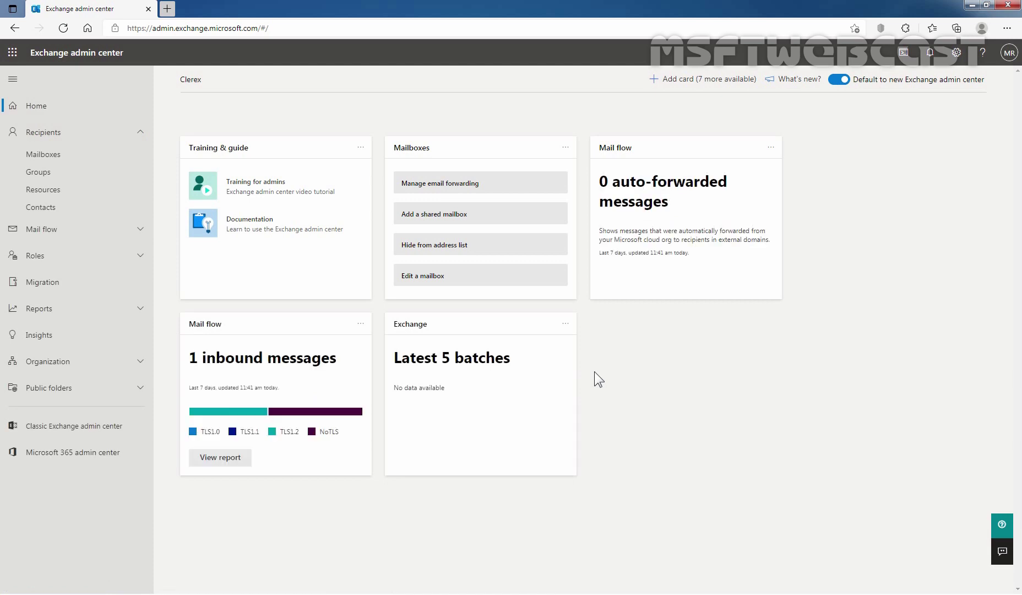
- Open the Mailboxes list, select the fourth mailbox, and show its more-actions menu
click(59, 159)
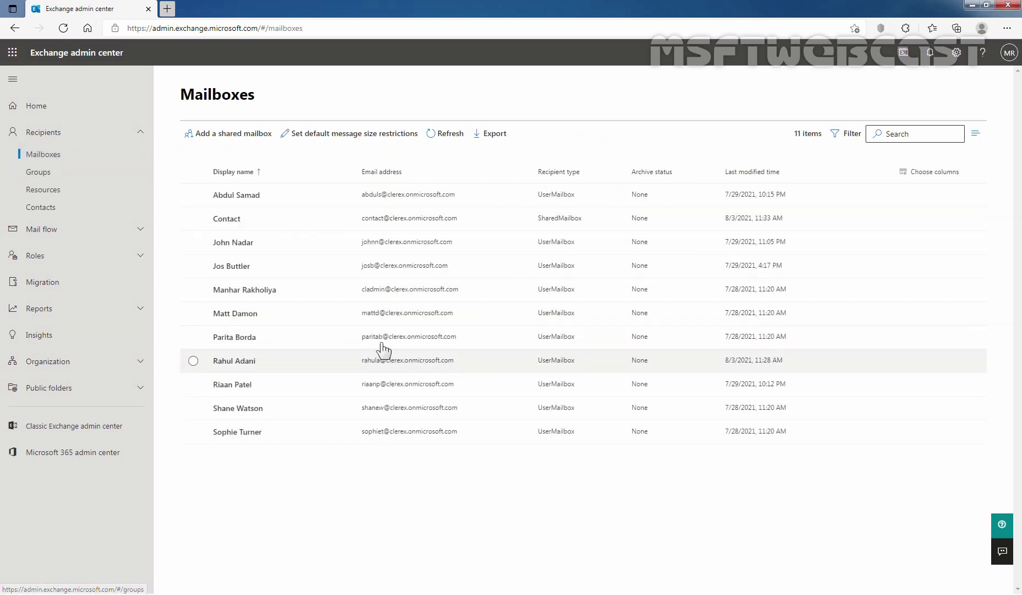
click(193, 266)
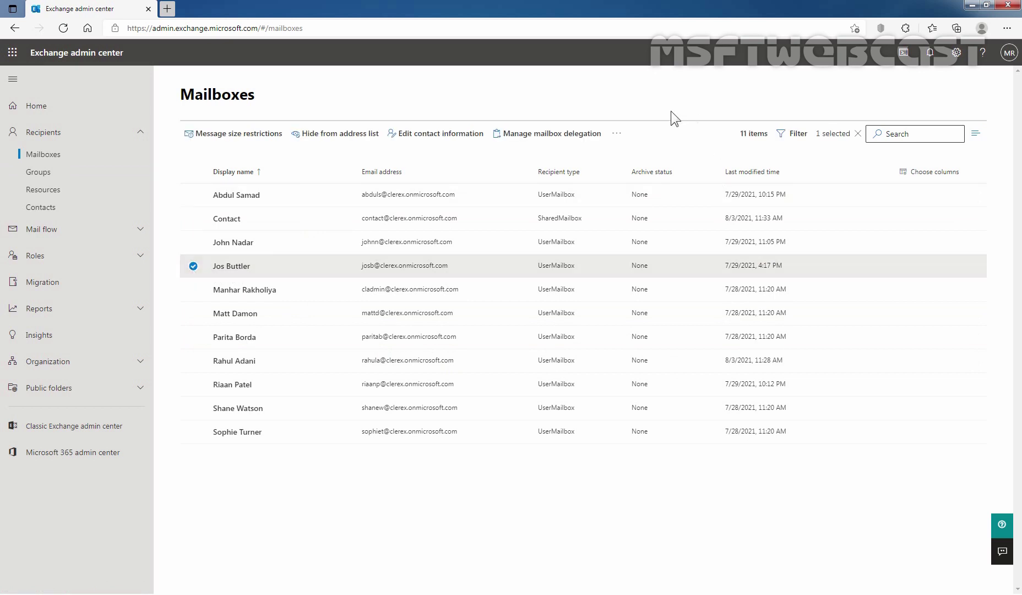
click(616, 134)
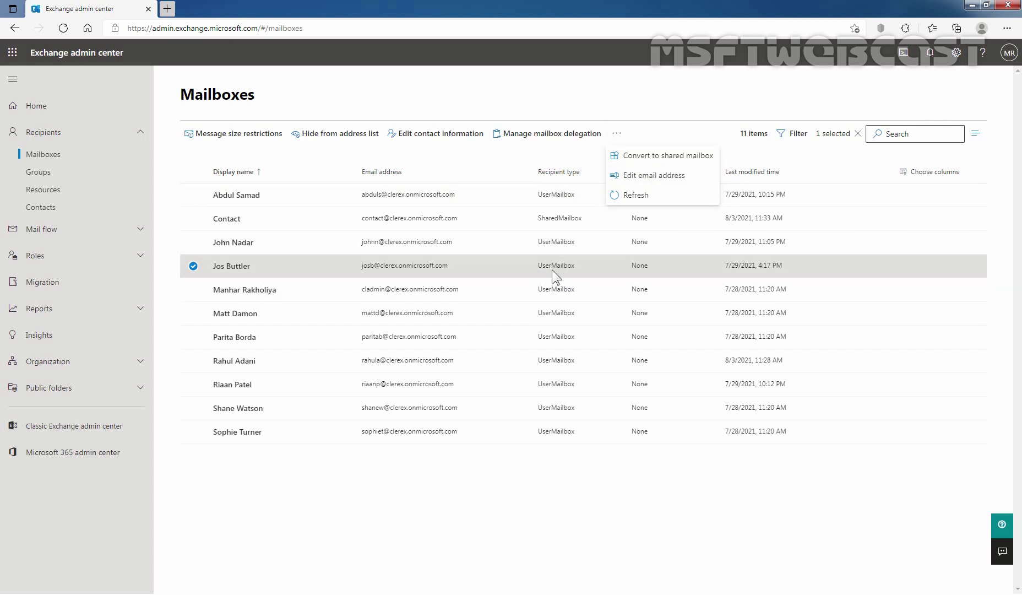
- Convert the selected mailbox to a shared mailbox, confirm, and deselect its row
click(648, 157)
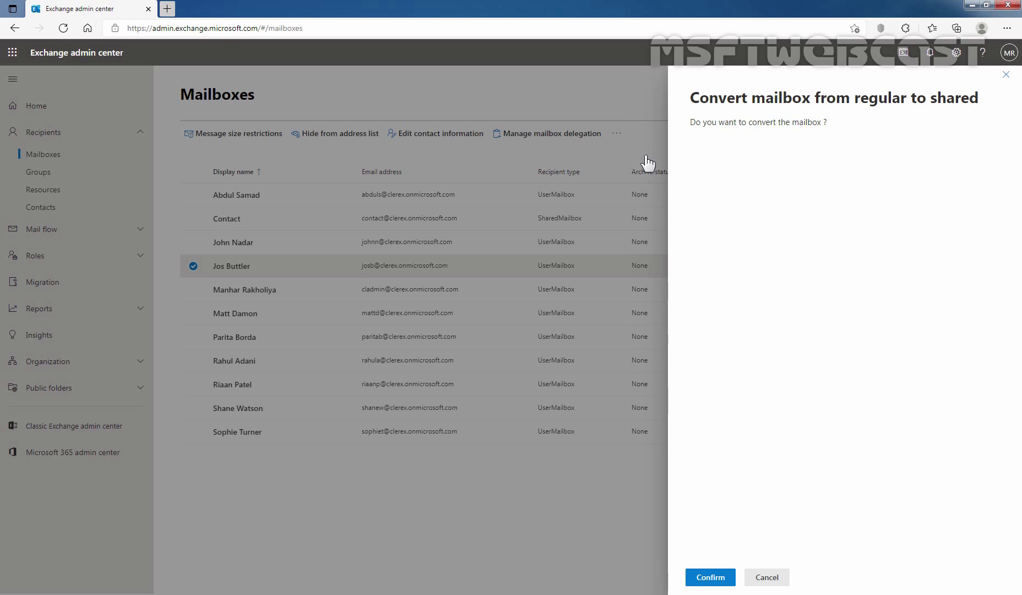
click(713, 579)
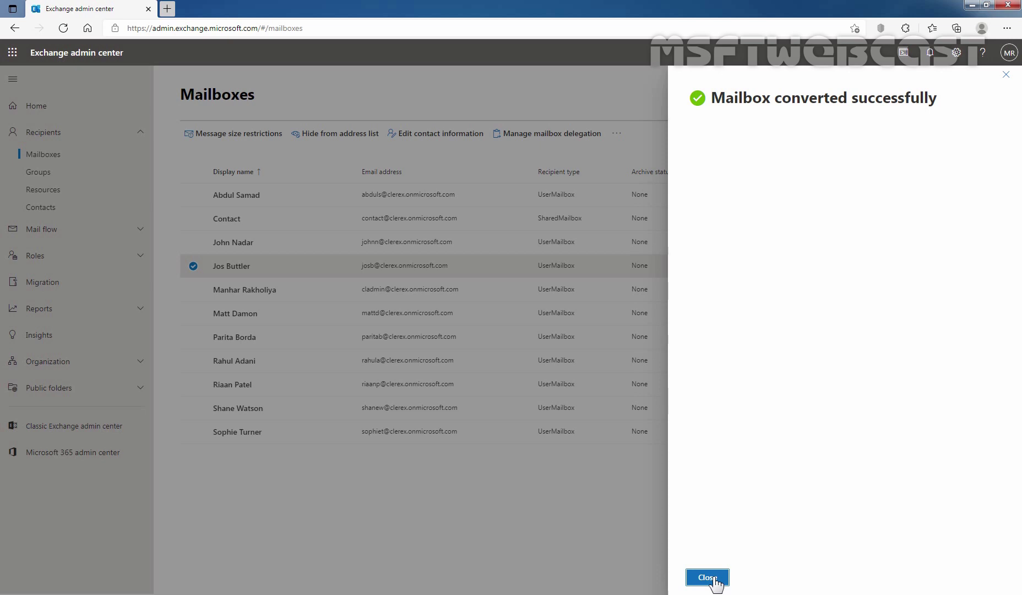
click(707, 577)
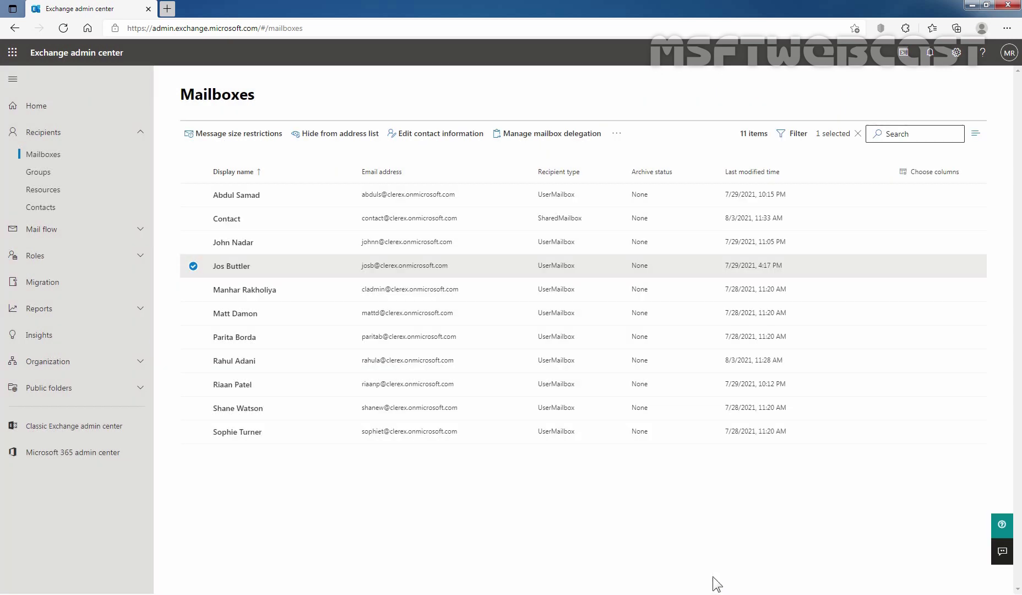
click(193, 266)
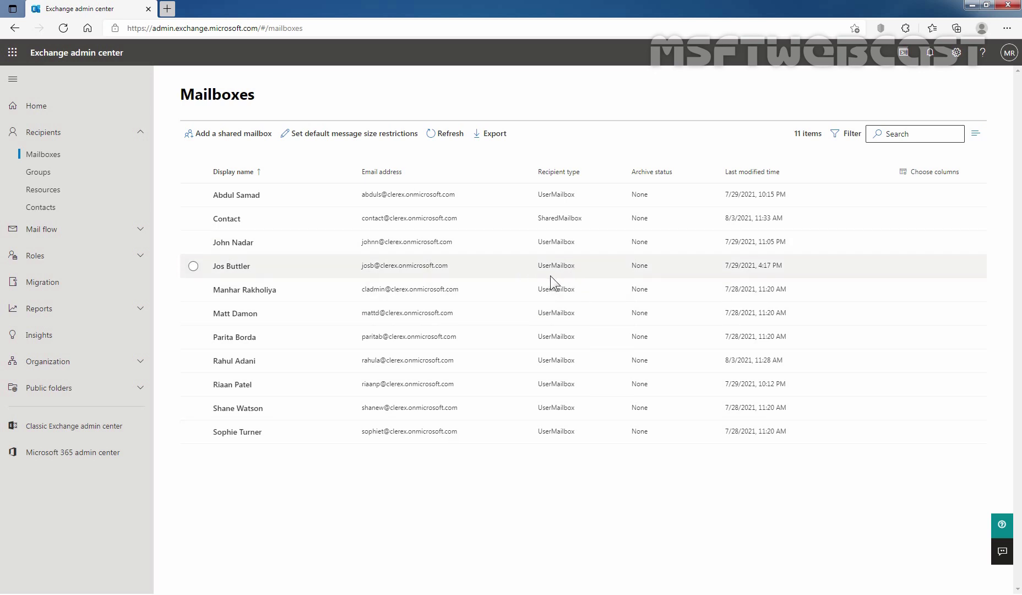
- Refresh the Mailboxes list to show SharedMailbox, then open the converted mailbox's details
click(448, 135)
click(194, 267)
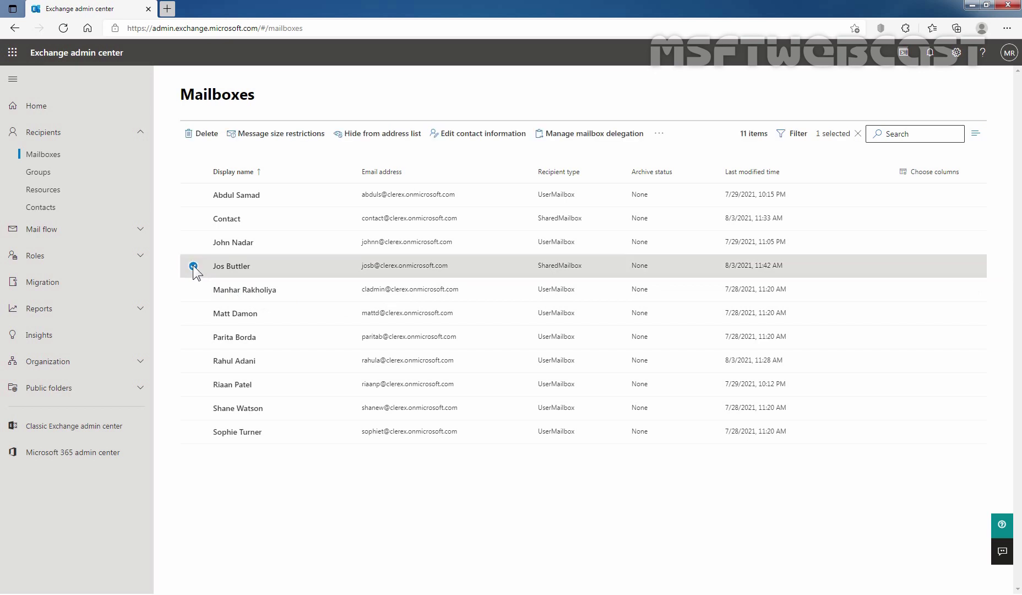
click(237, 266)
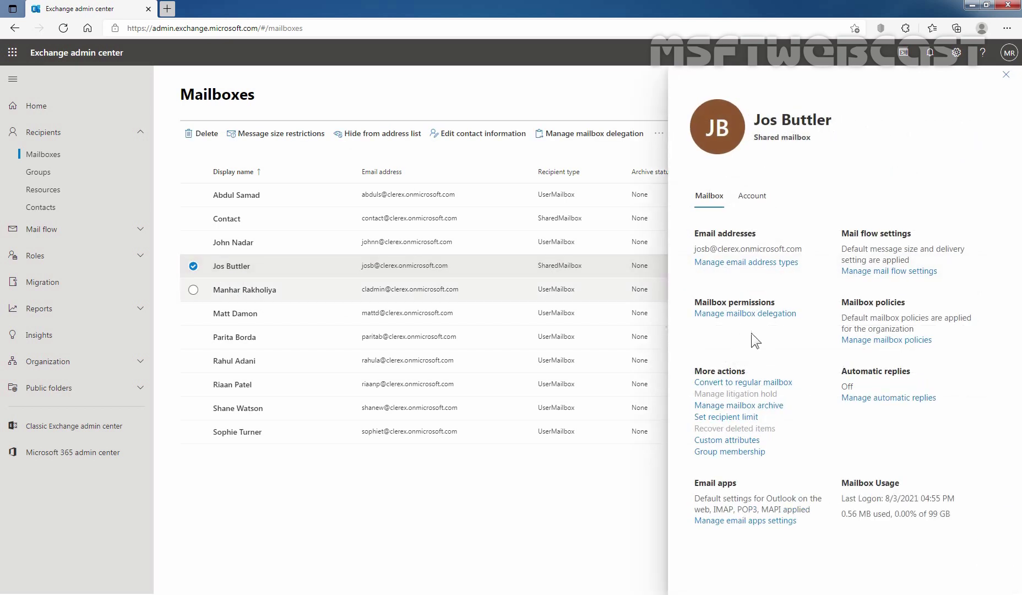
- Grant the first two listed users Read and manage permission through mailbox delegation
click(741, 312)
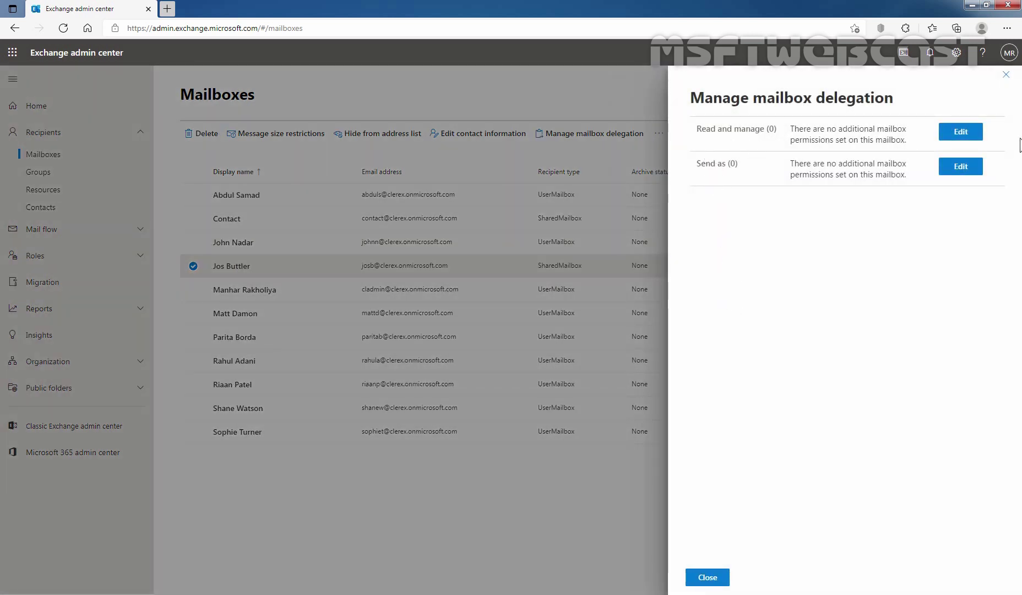
click(958, 134)
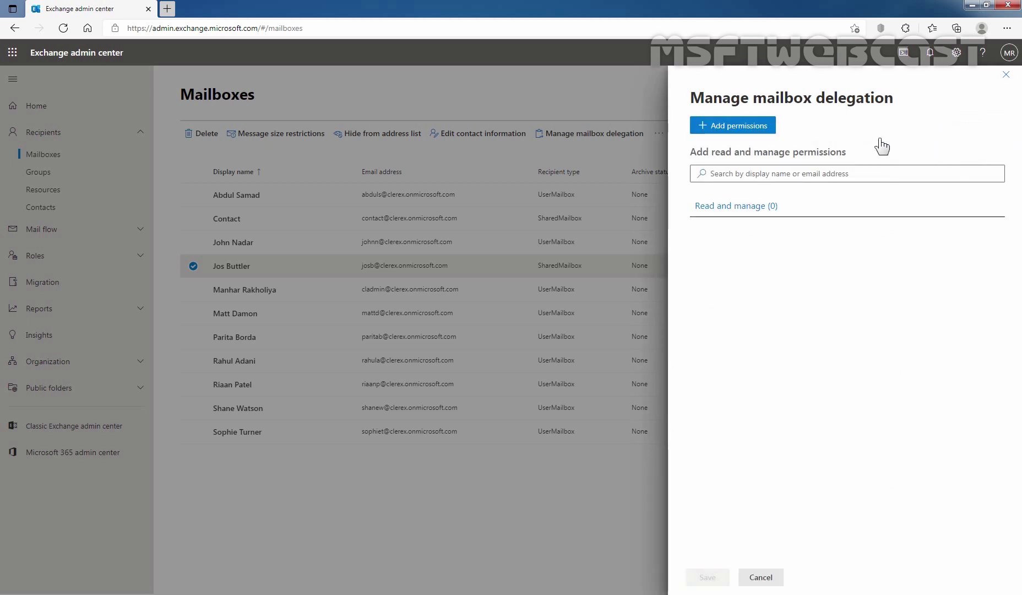
click(732, 126)
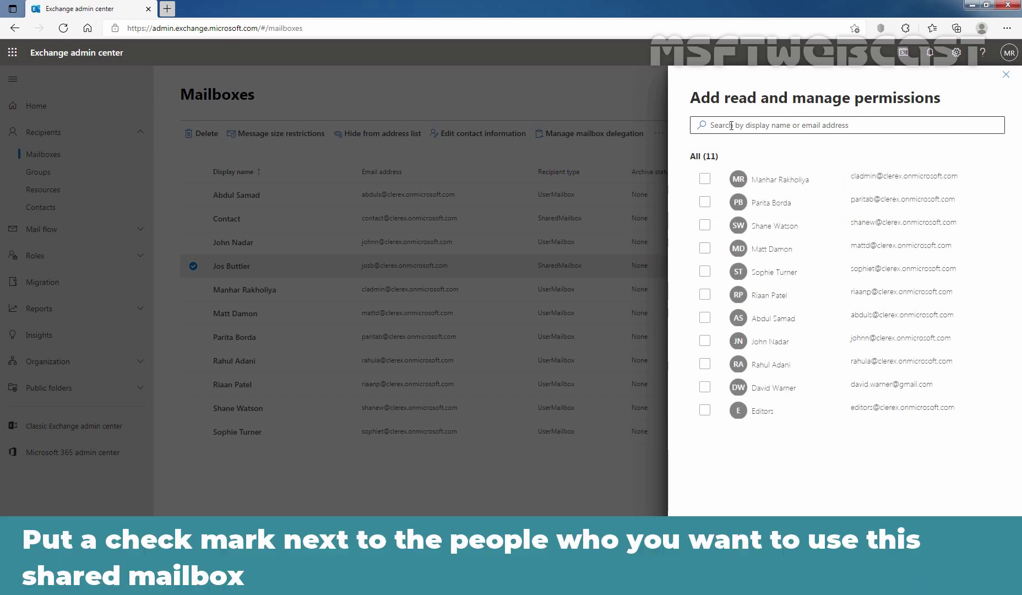
click(706, 181)
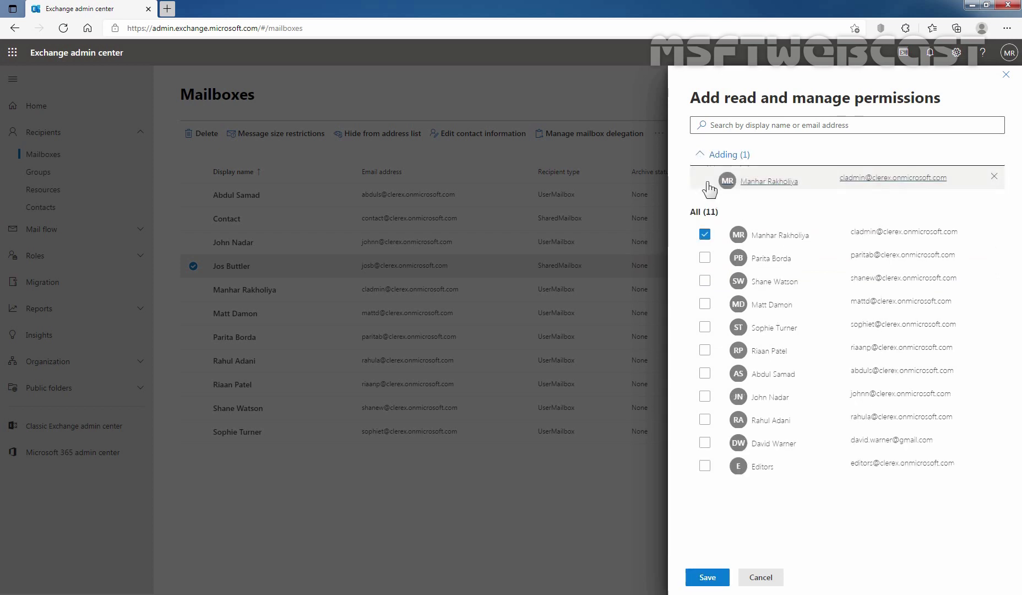
click(706, 258)
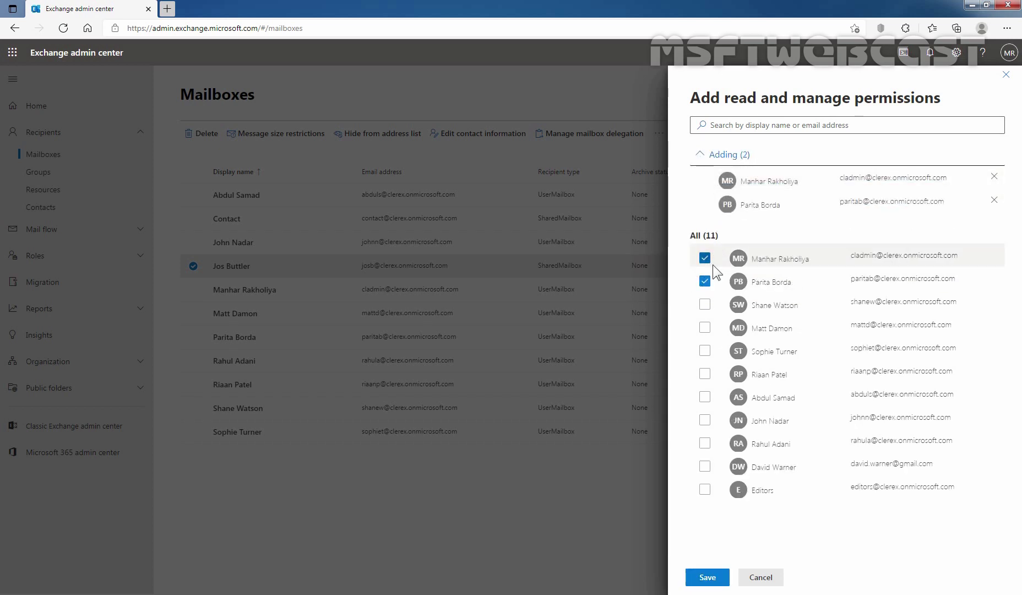
click(707, 581)
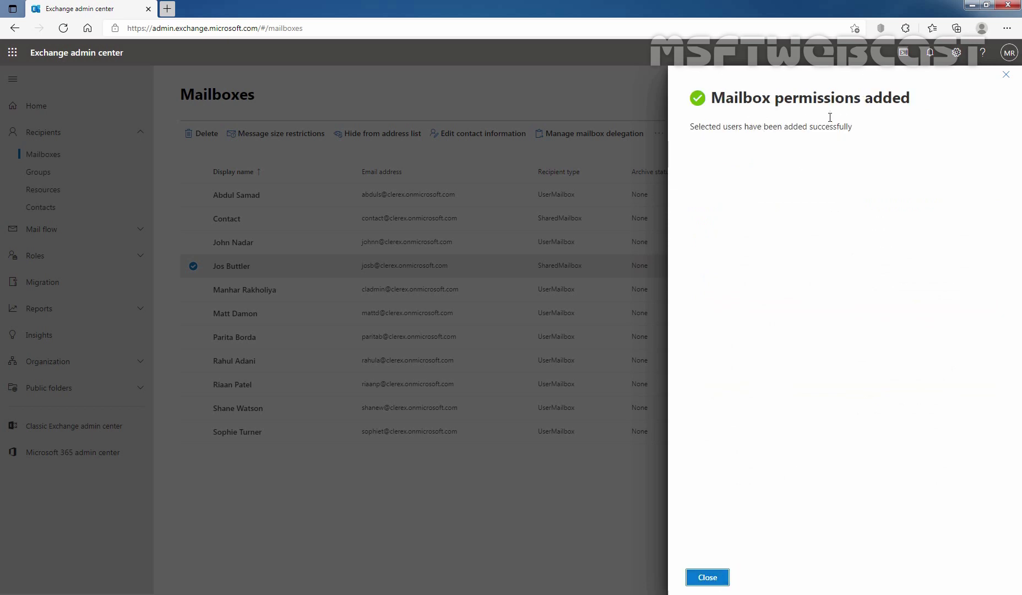
click(709, 579)
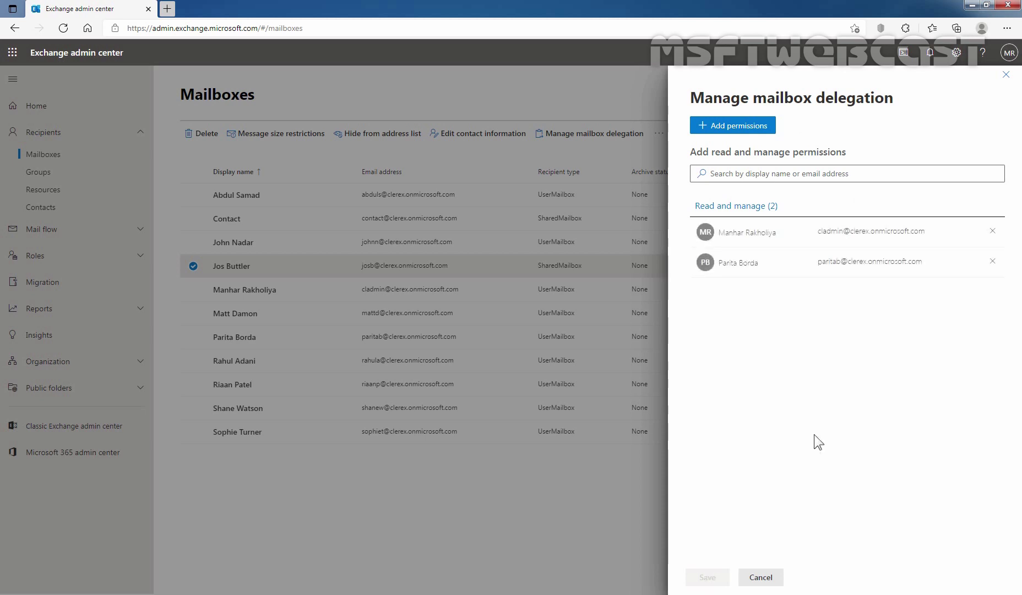
- Grant the same two users Send as permission and return to the delegation summary
click(766, 583)
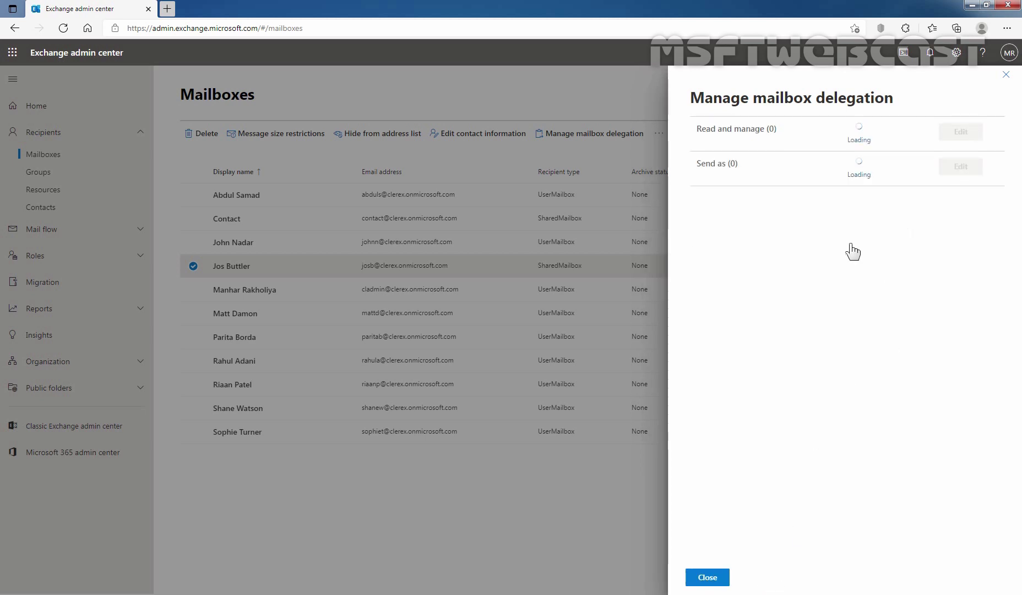
click(963, 170)
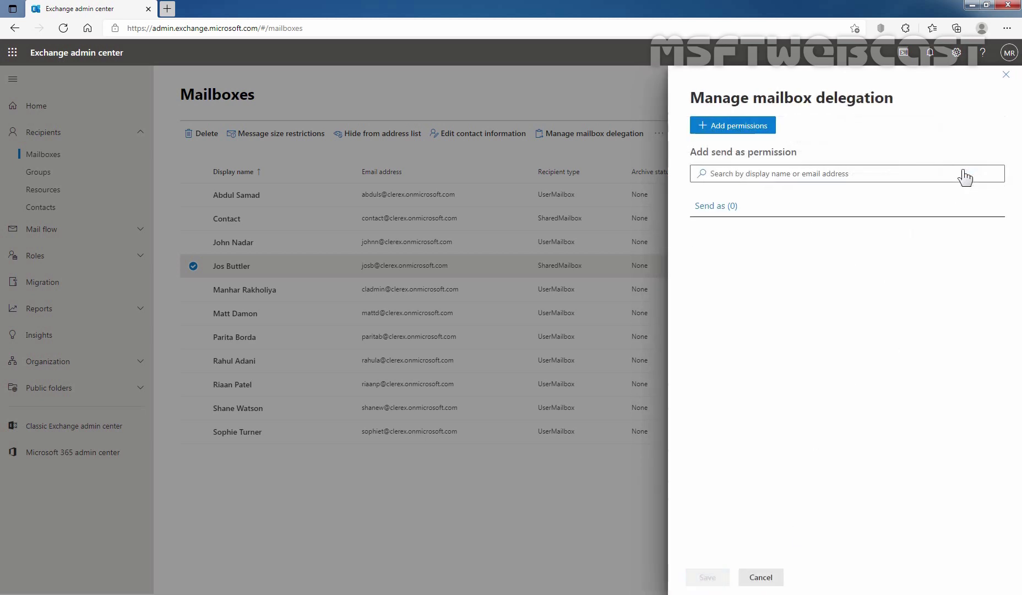
click(736, 128)
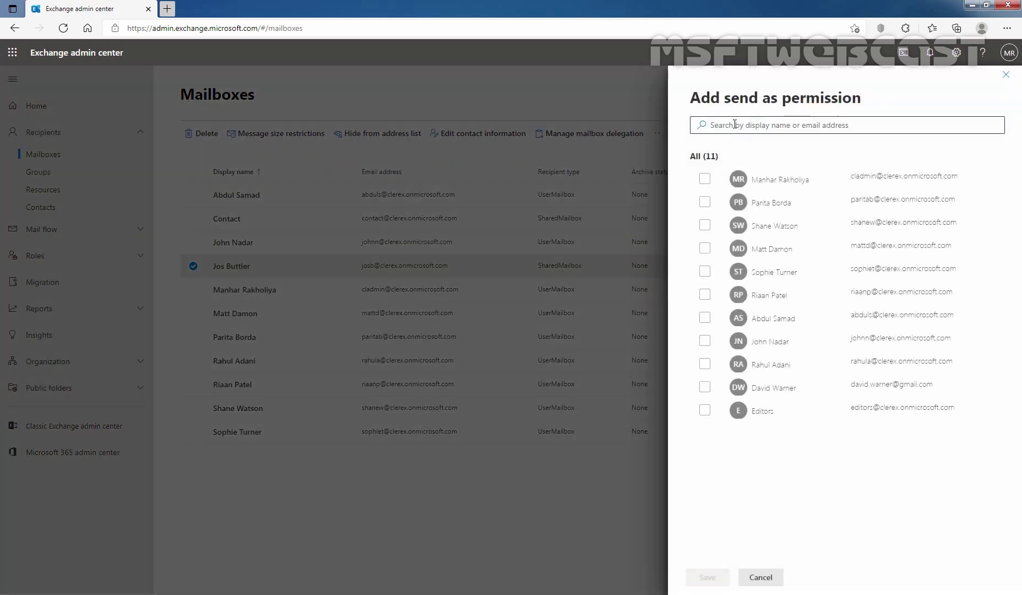
click(705, 175)
click(705, 258)
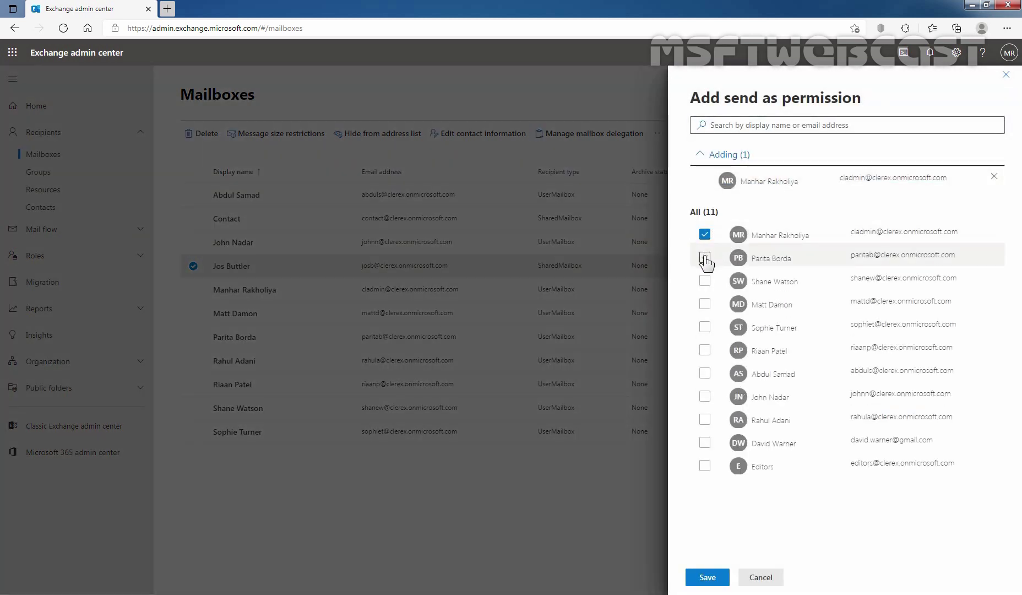
click(709, 579)
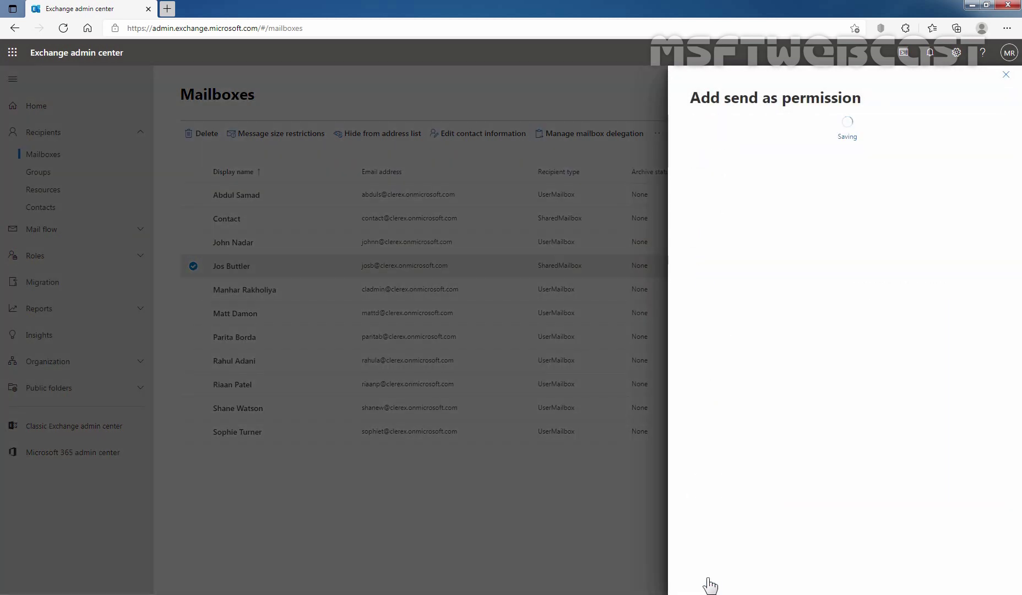
click(707, 578)
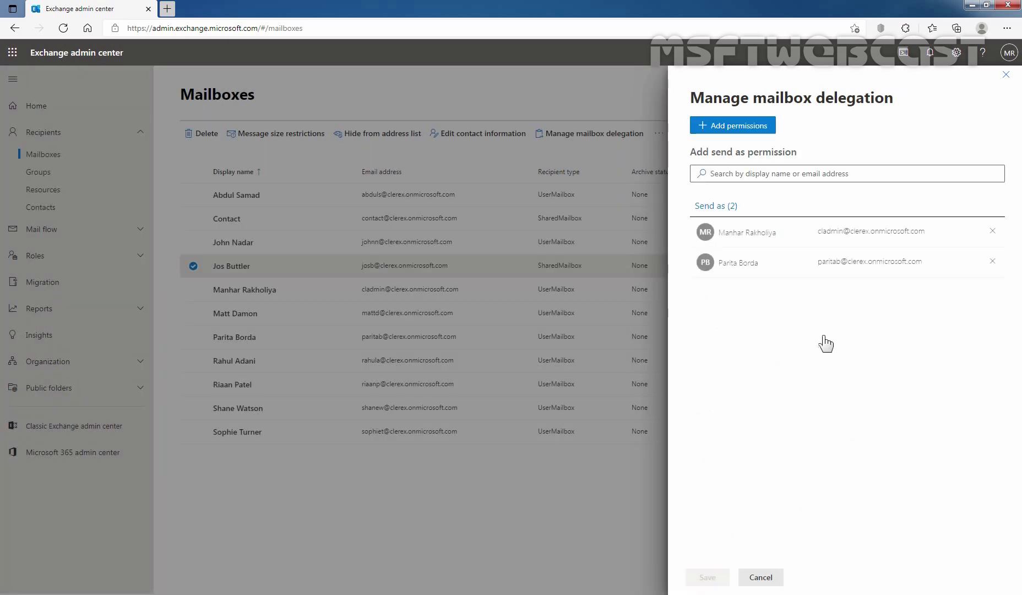
click(772, 576)
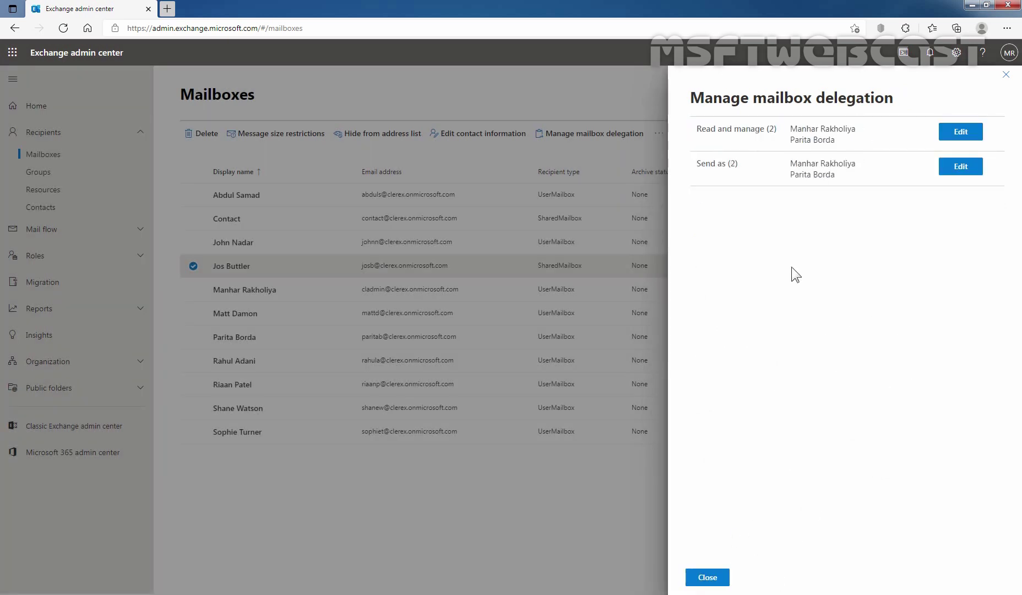